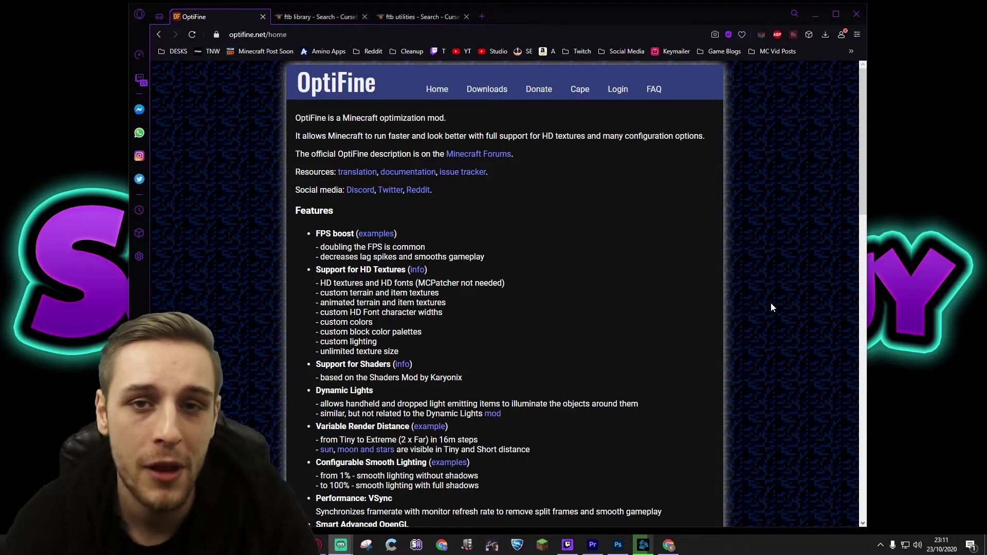
Step: Check the FTB Library and FTB Utilities search results, then return to the OptiFine site
left_click(333, 19)
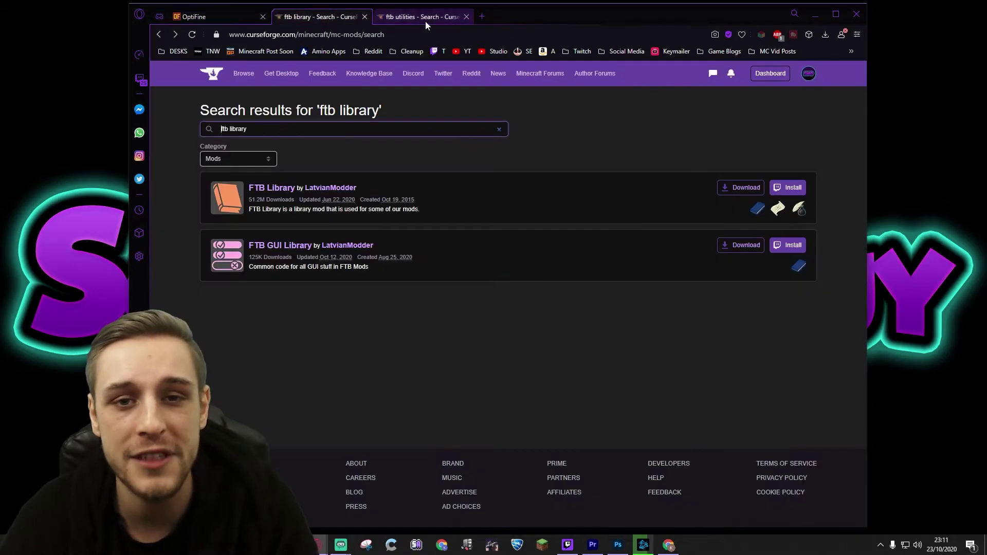
left_click(425, 21)
left_click(213, 17)
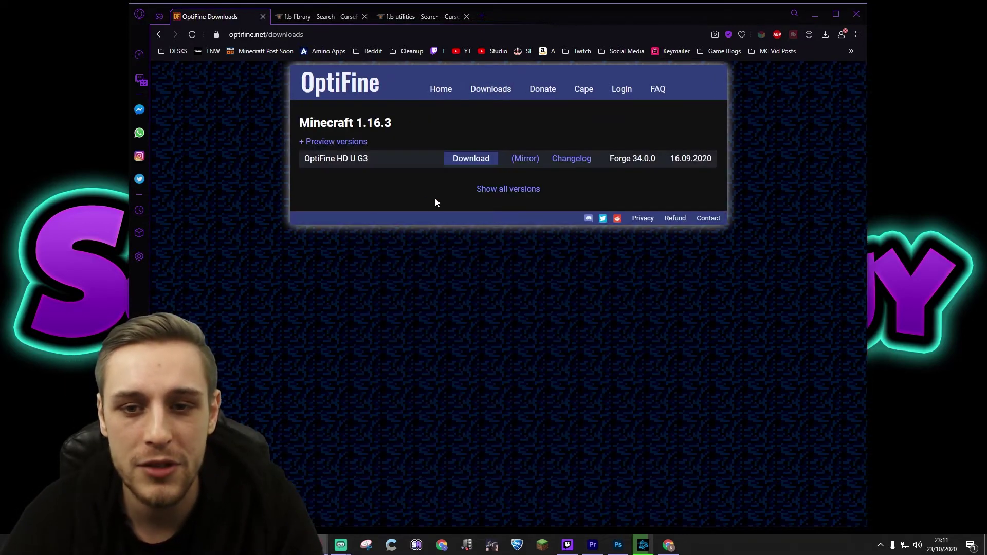
Step: Save the OptiFine 1.12.2 HD U F5 jar to the desktop, past the ad page
left_click(496, 190)
scroll(442, 147, "down", 5)
scroll(448, 200, "down", 5)
scroll(437, 218, "down", 2)
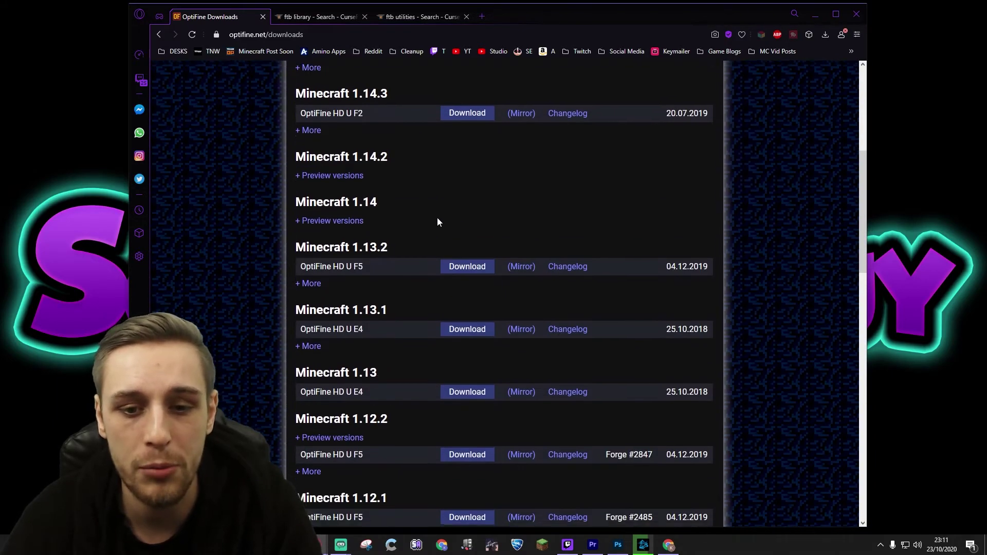
scroll(438, 218, "down", 3)
scroll(437, 217, "down", 1)
left_click(467, 255)
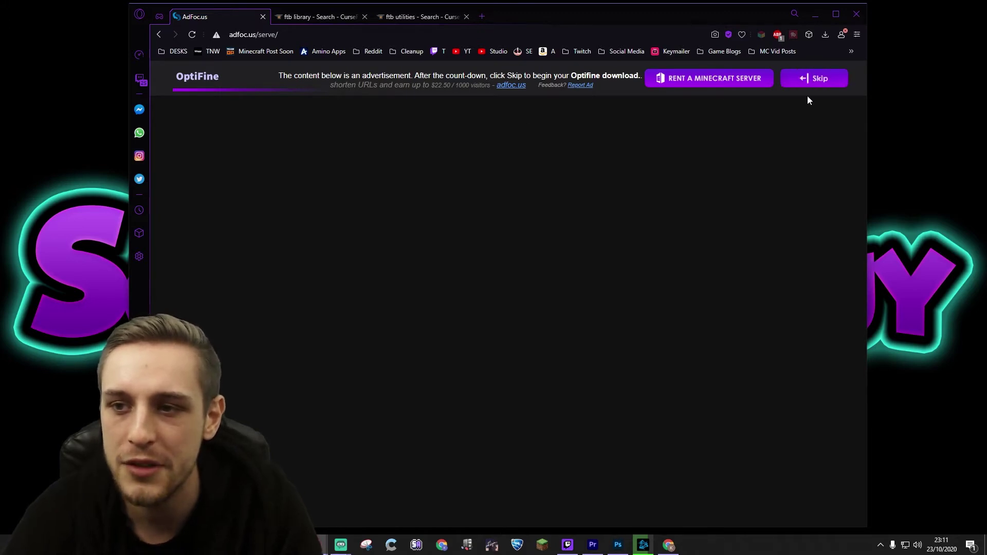
left_click(823, 81)
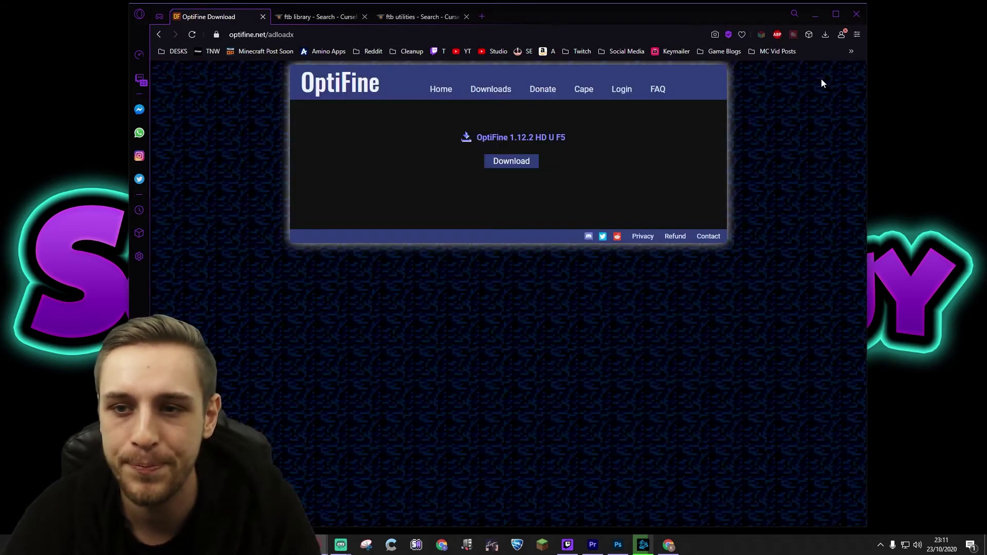
left_click(511, 162)
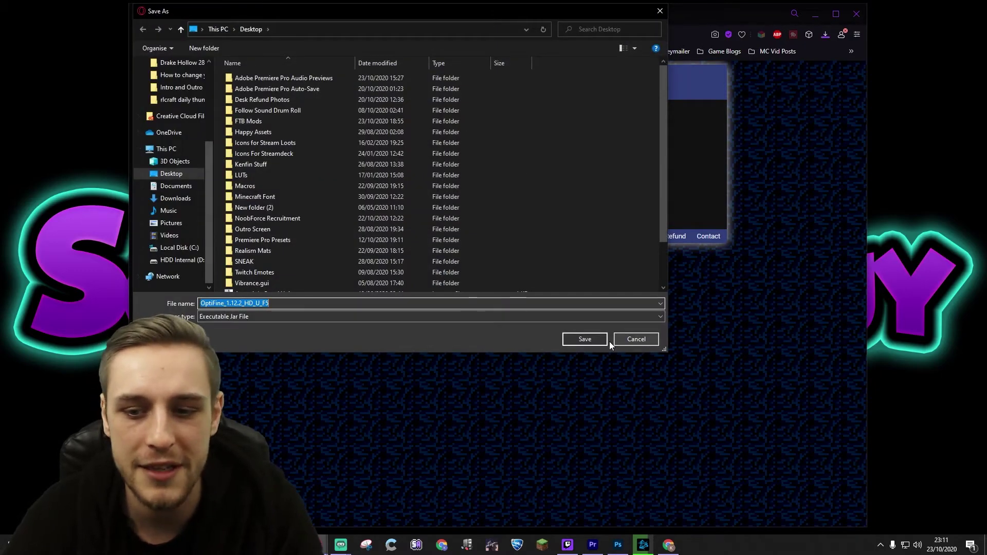
left_click(585, 340)
left_click(320, 18)
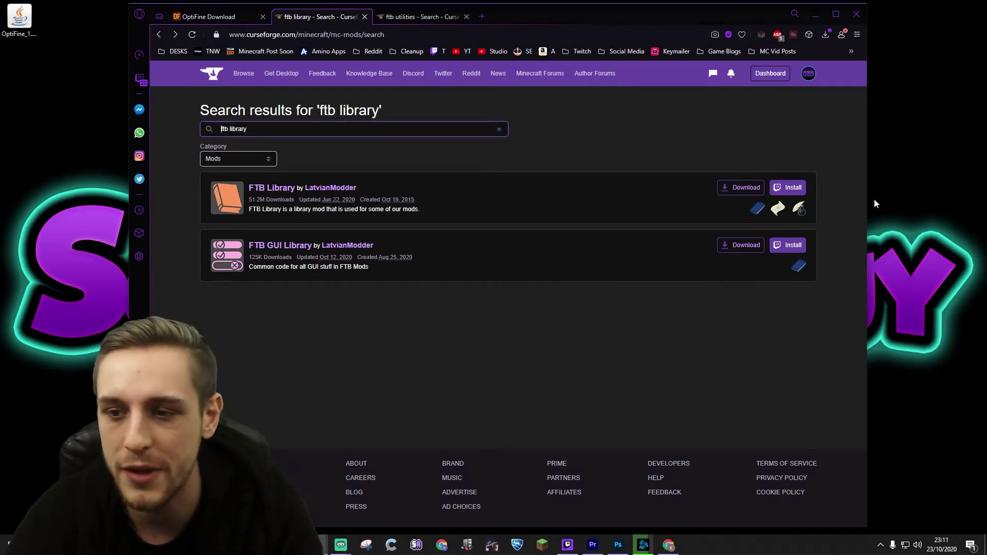
Step: Save the FTBLib and FTBUtilities jars from CurseForge to the desktop, then minimize the browser
left_click(421, 17)
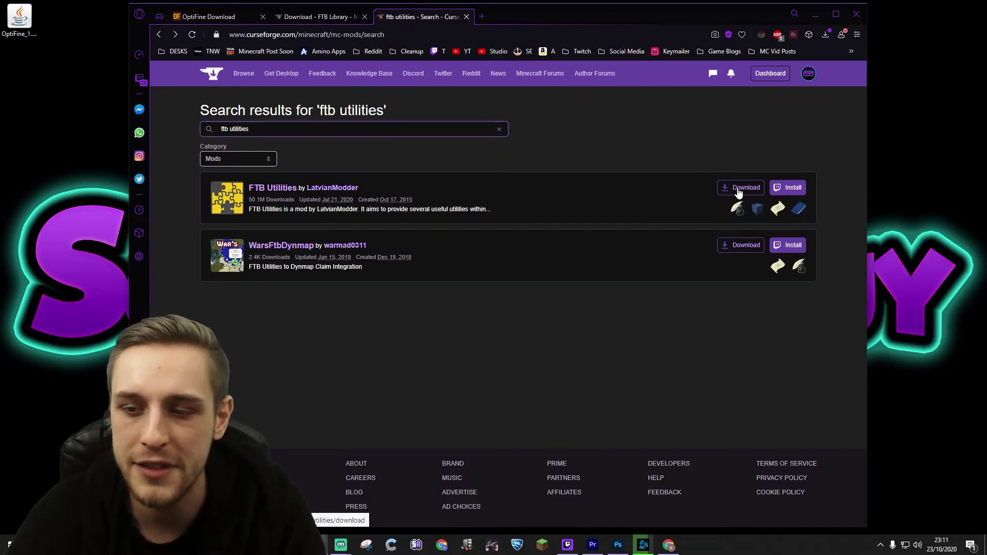
left_click(317, 17)
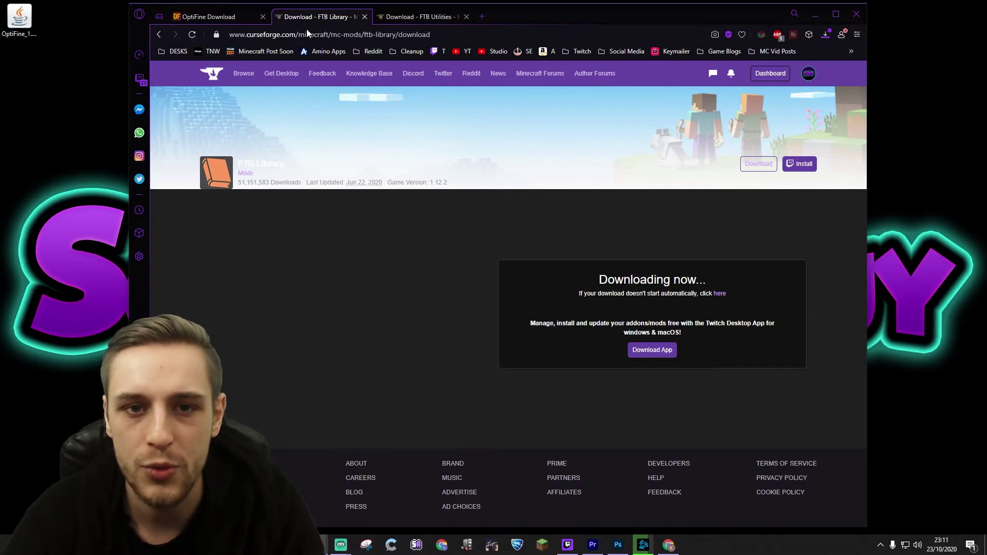
left_click(585, 340)
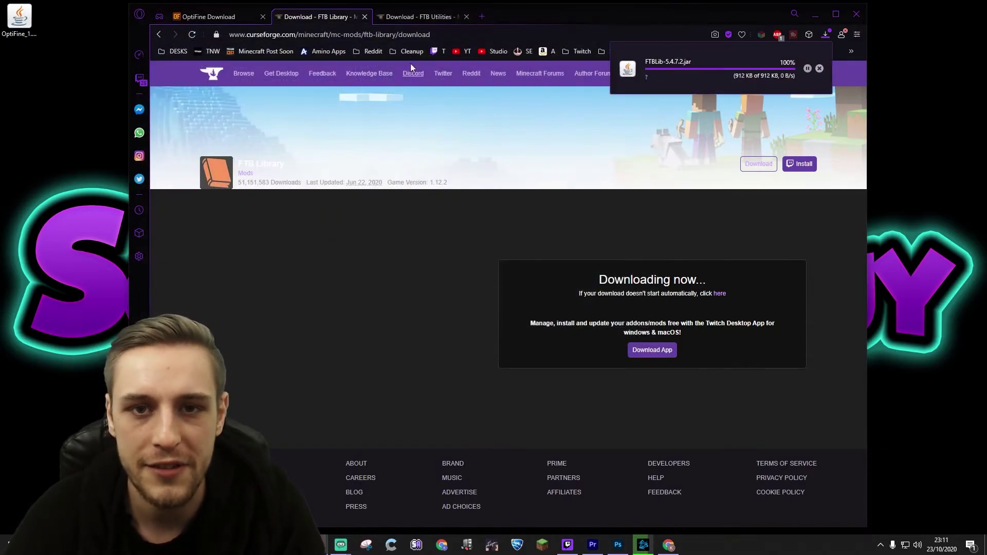
left_click(416, 16)
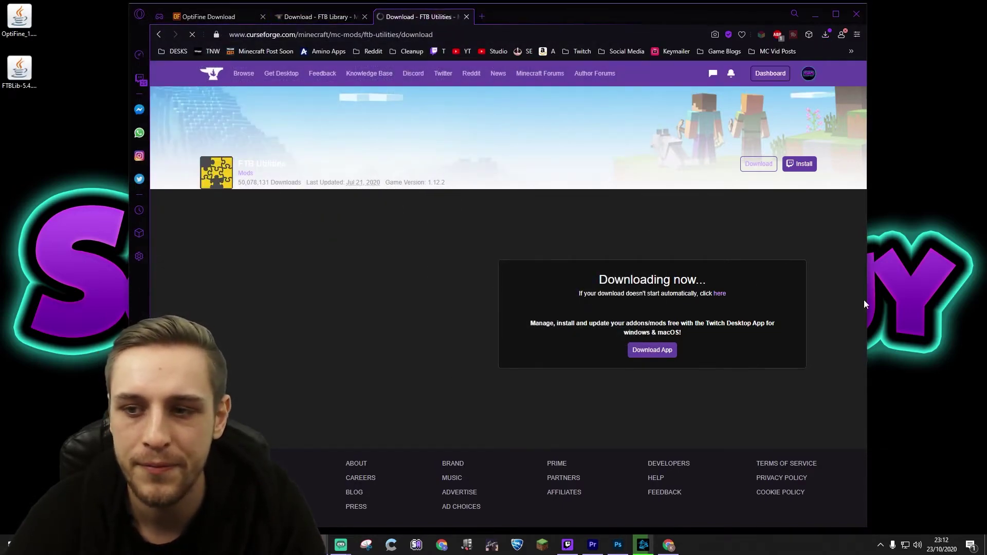
left_click(590, 341)
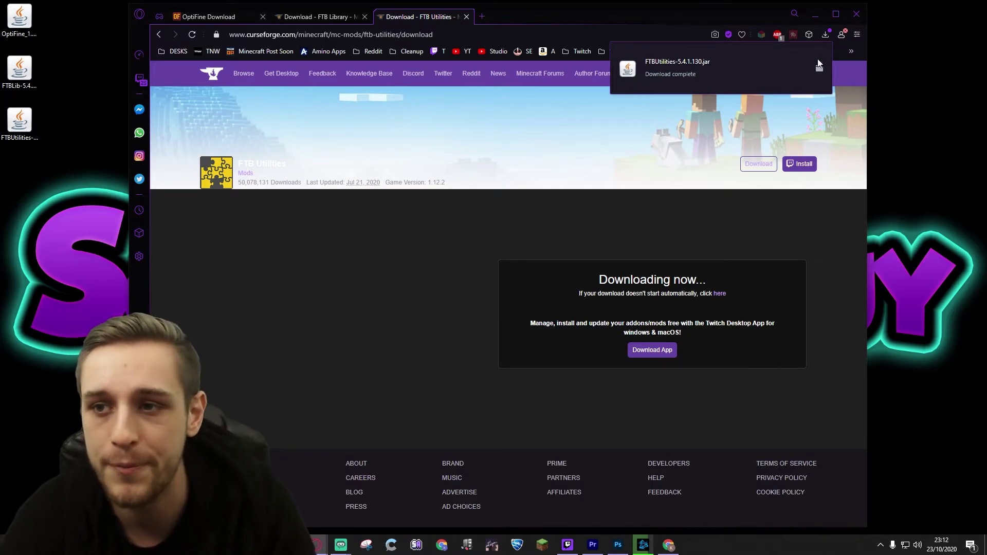
left_click(818, 17)
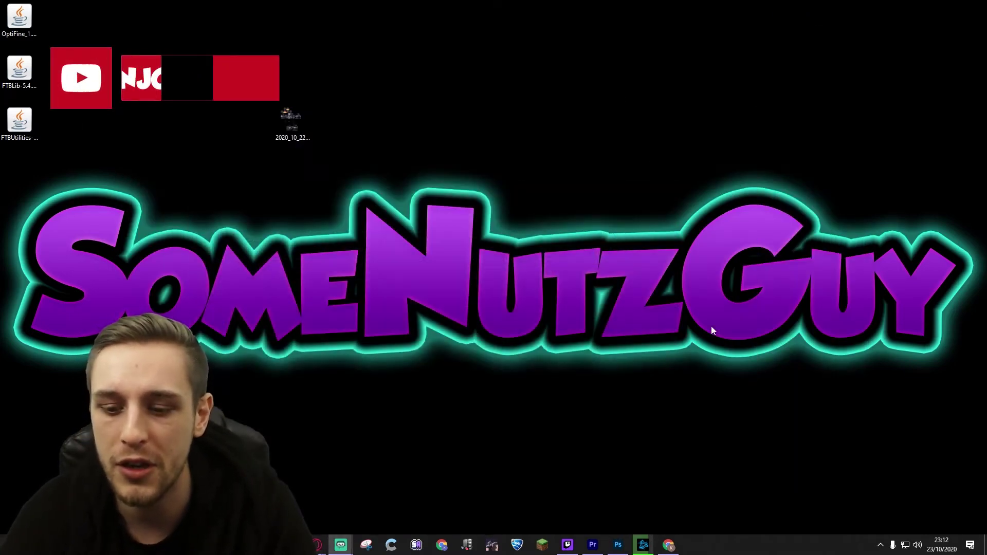
Step: Open the RLCraft profile folder in File Explorer from Twitch's Minecraft modpacks list
left_click(567, 546)
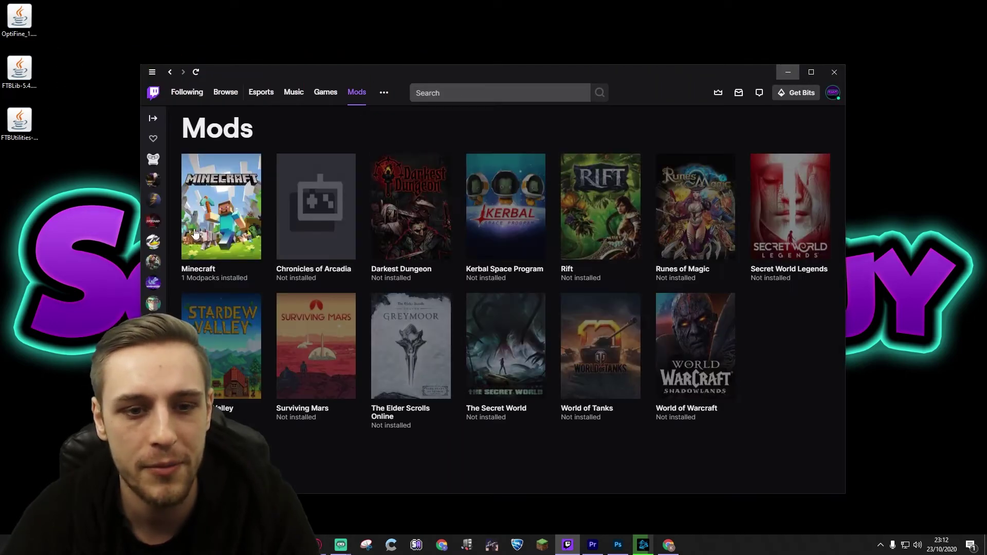
left_click(221, 220)
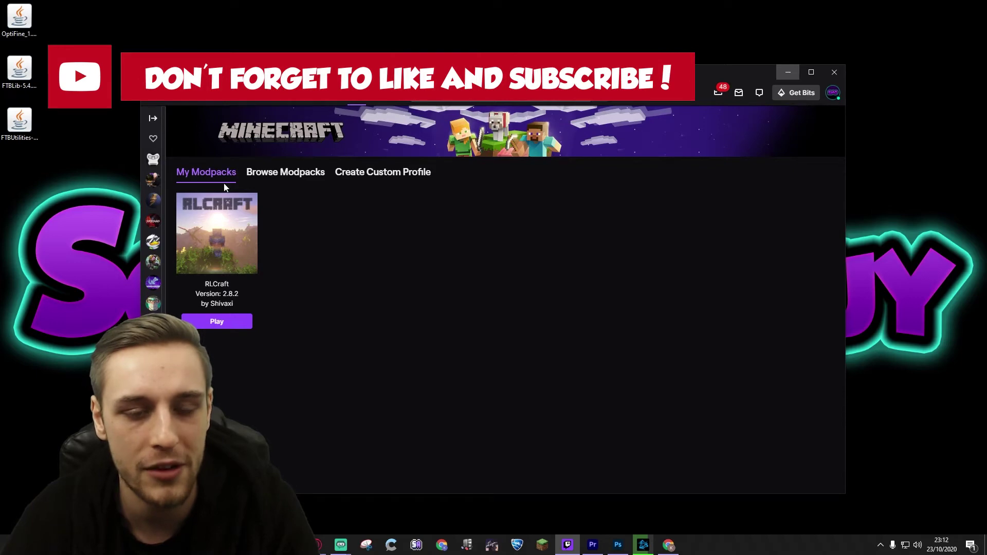
right_click(228, 252)
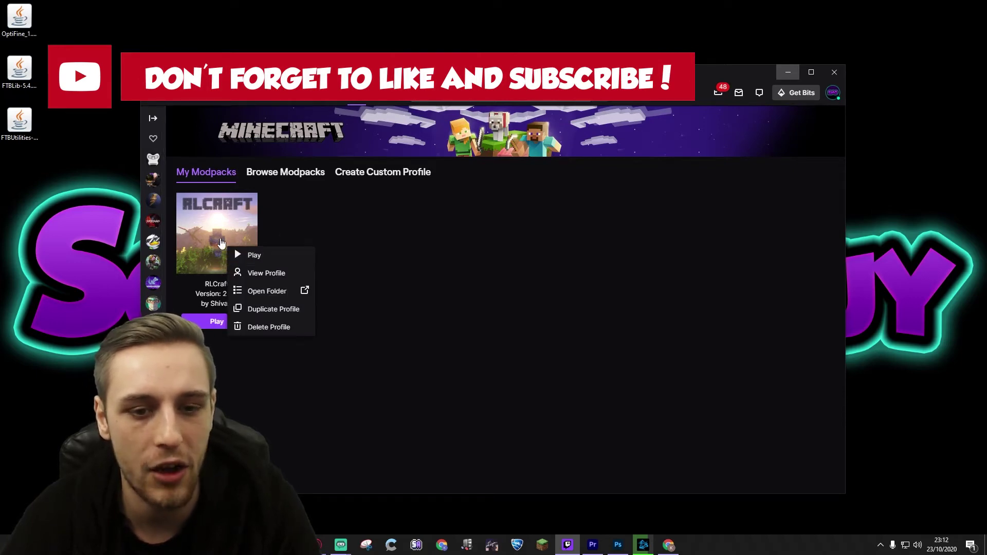
left_click(268, 291)
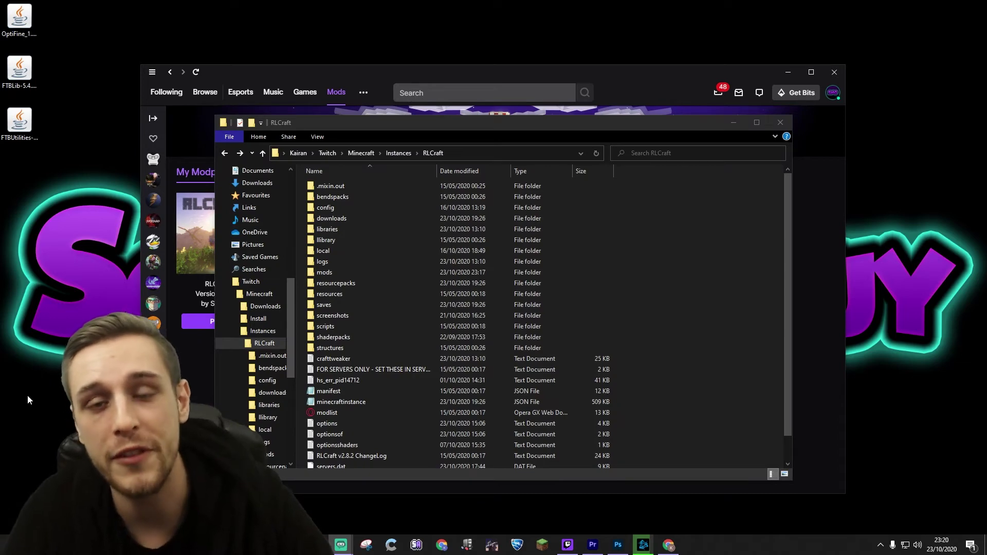
Step: Drag the OptiFine, FTBLib and FTBUtilities jars from the desktop into RLCraft's mods folder
double_click(351, 273)
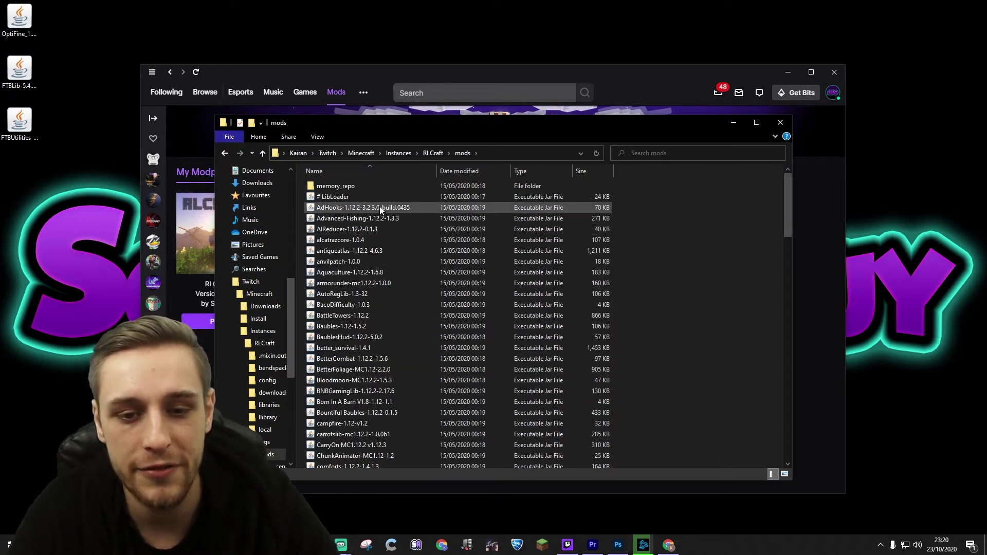
scroll(380, 206, "down", 2)
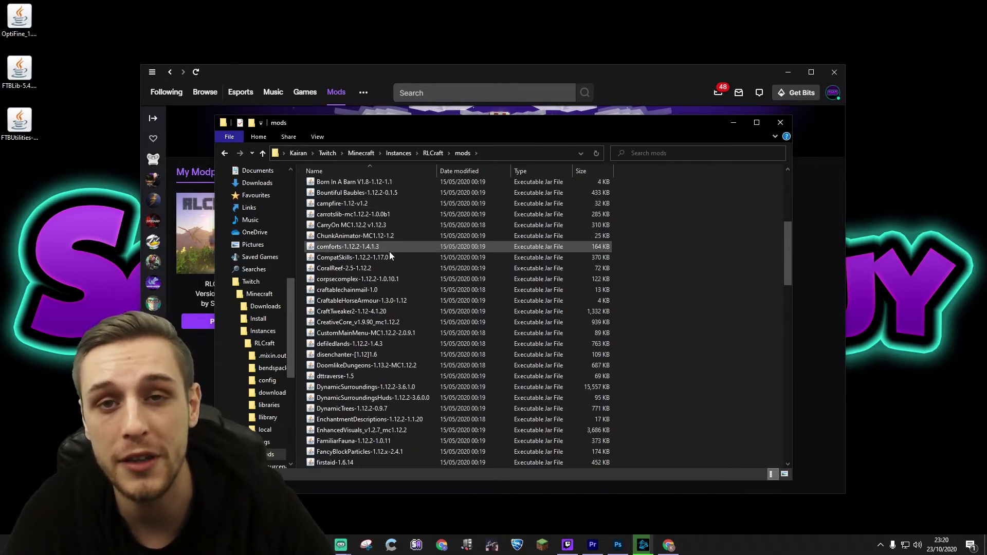
scroll(389, 251, "up", 5)
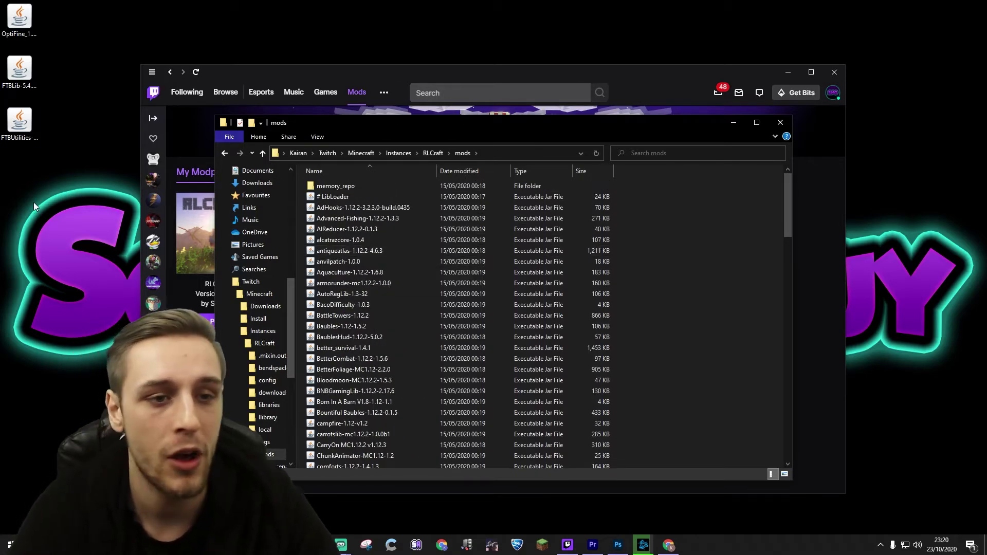
left_click_drag(32, 202, 33, 73)
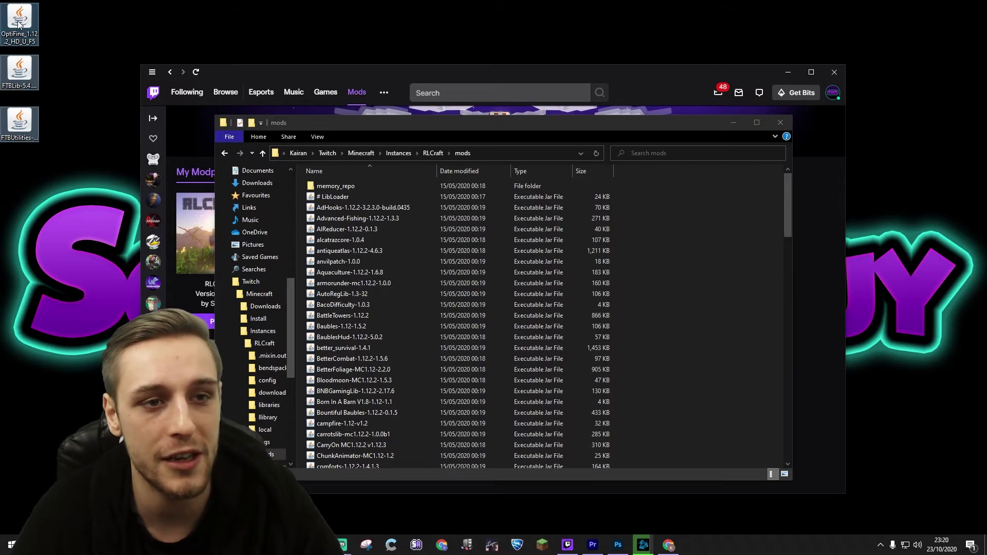
left_click_drag(20, 17, 401, 259)
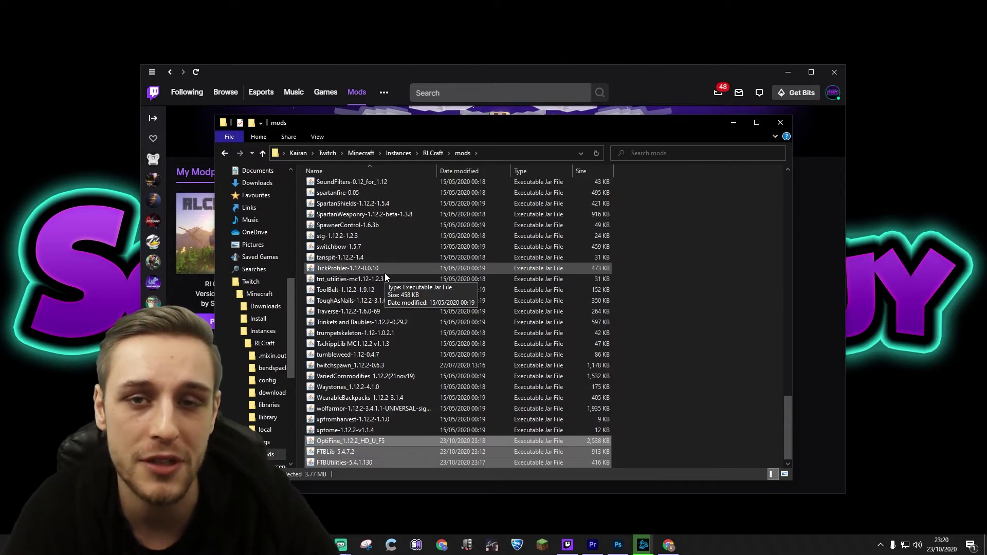
Step: Close the mods folder window and start the RLCraft modpack with Play
left_click(781, 123)
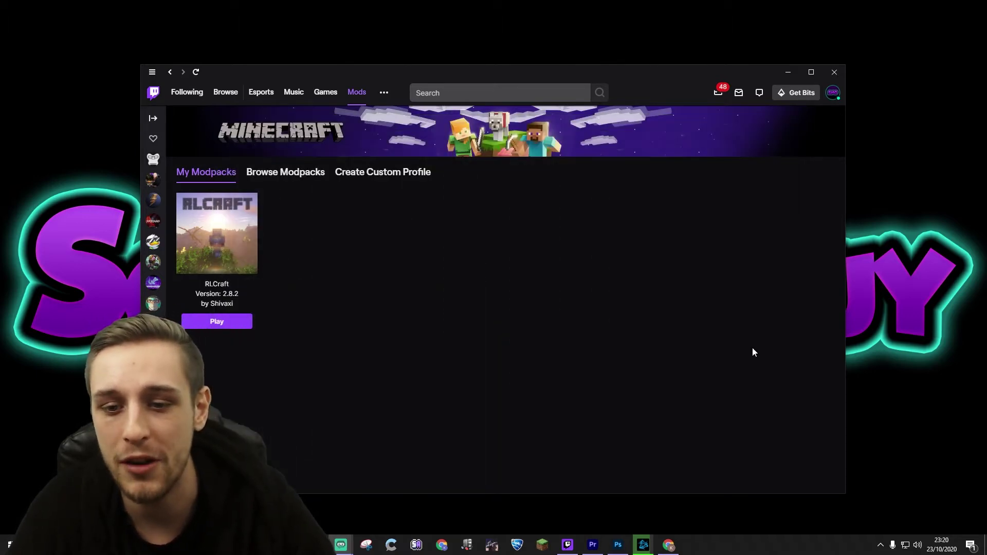
left_click(216, 323)
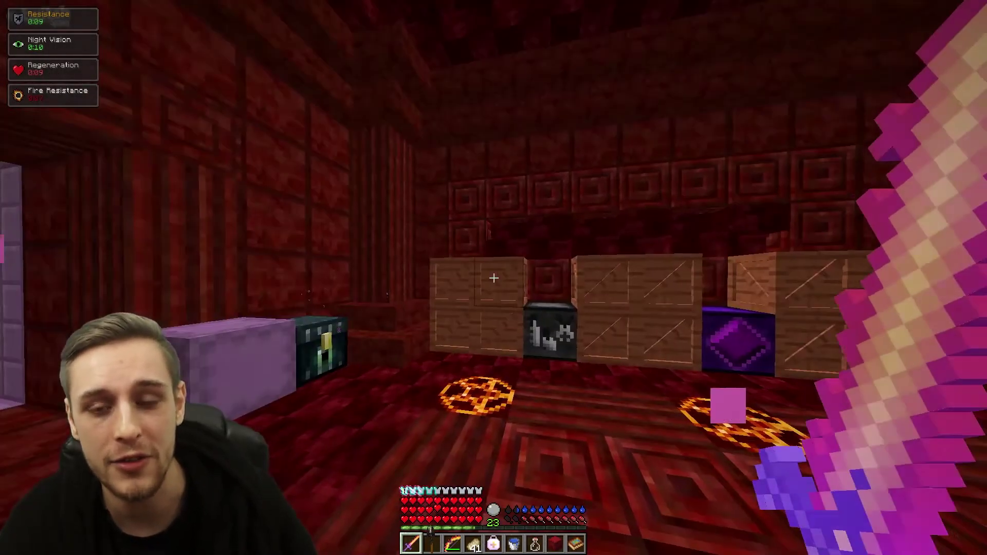
key("w")
key("w")
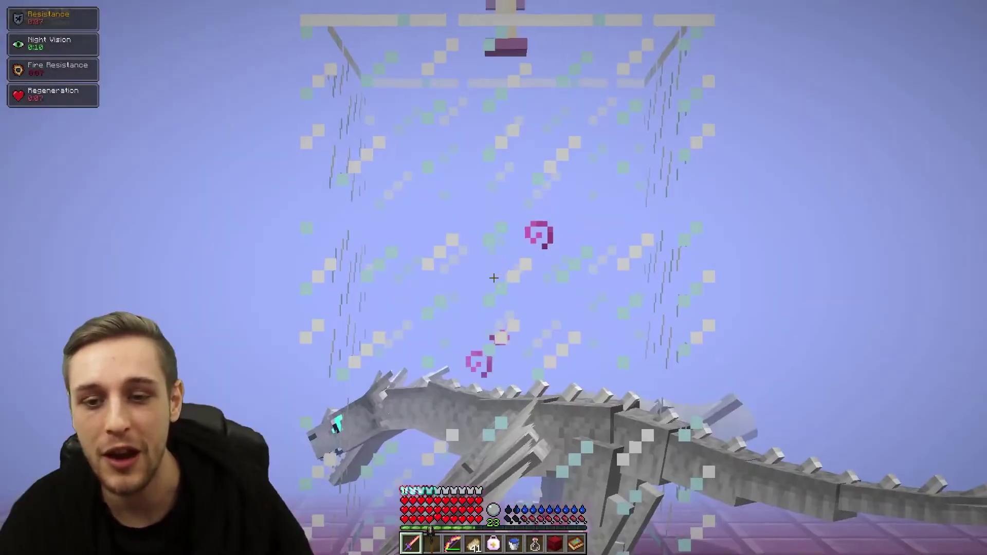
key("w")
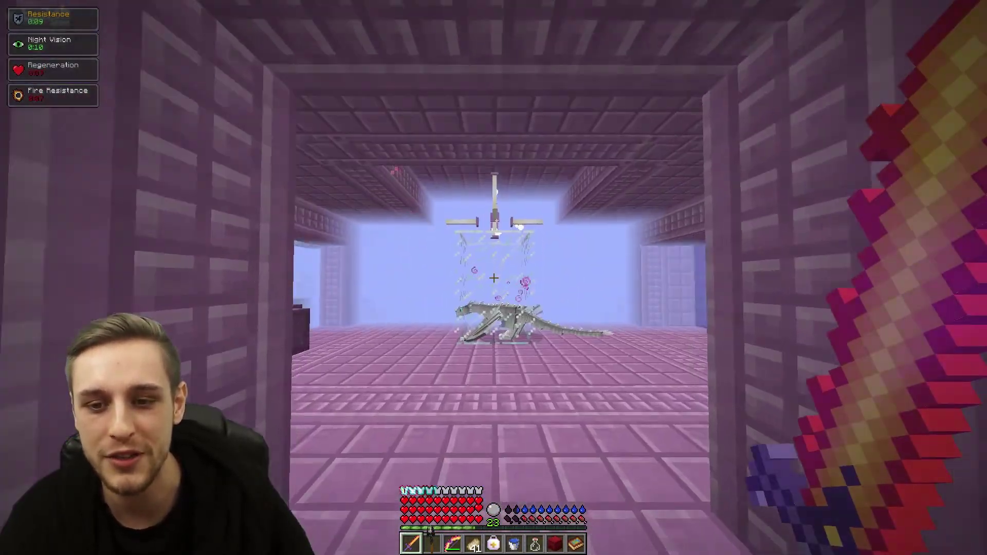
key("w")
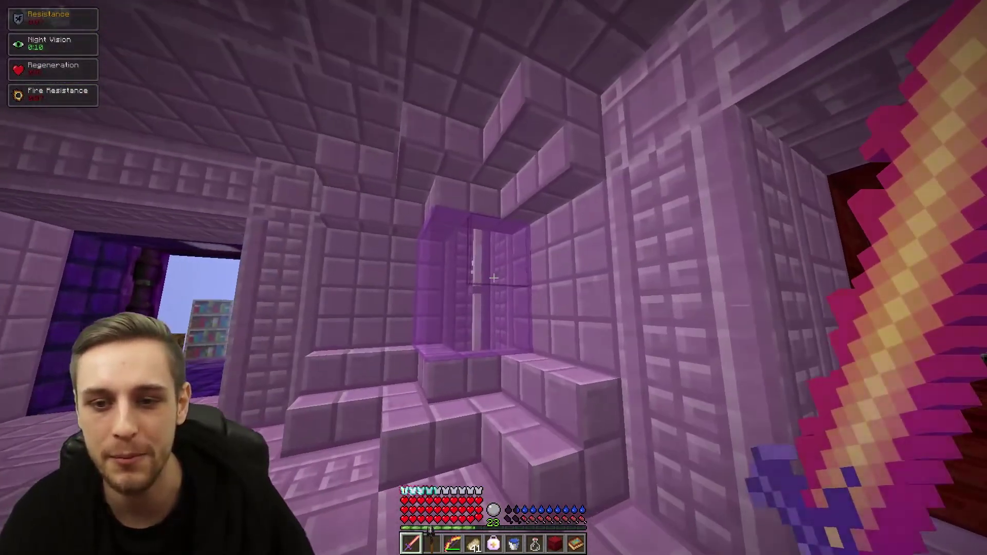
key("w")
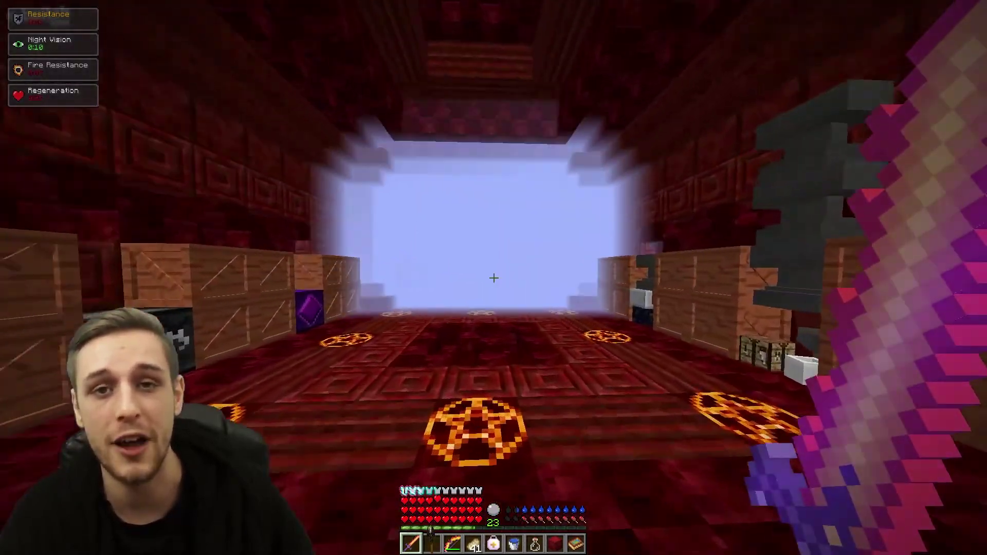
key("e")
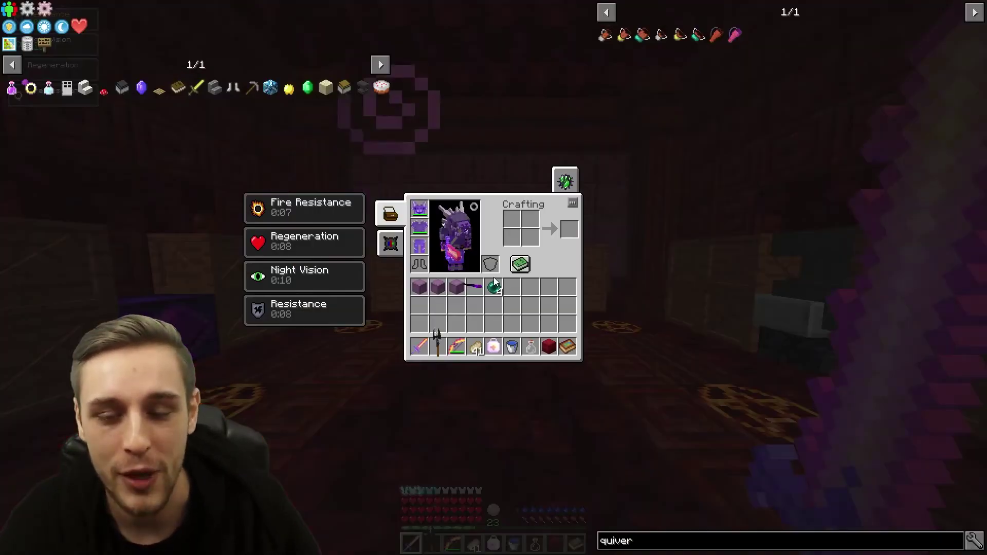
left_click(9, 43)
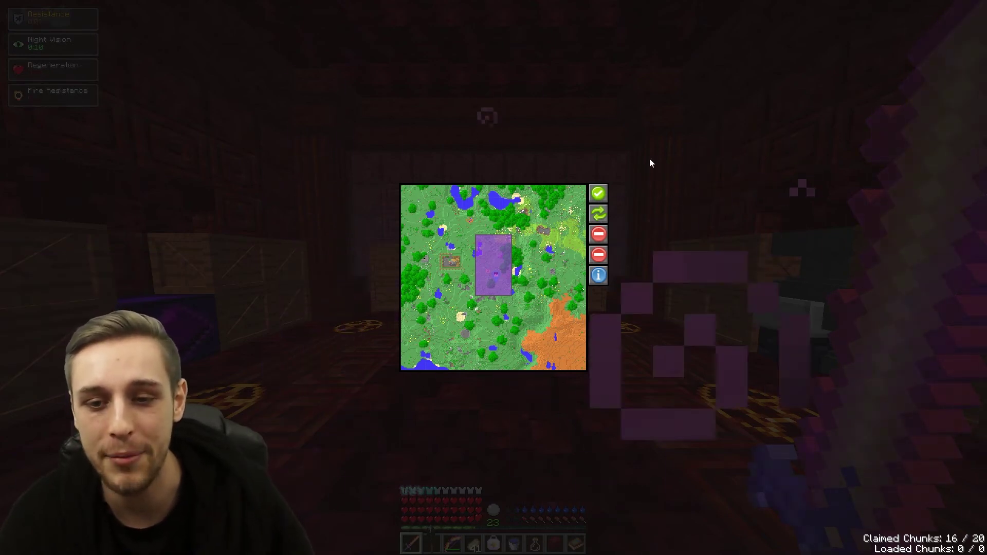
key("Escape")
key("w")
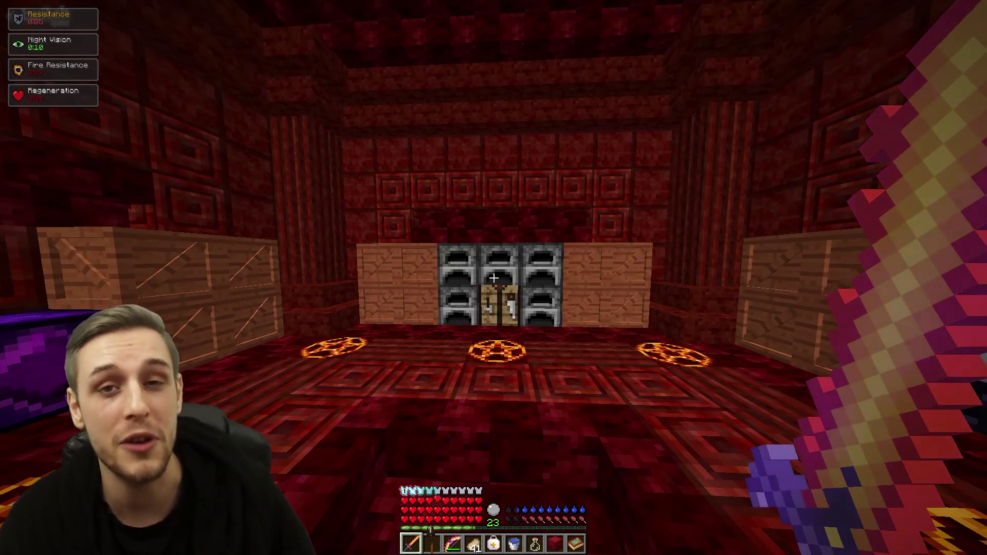